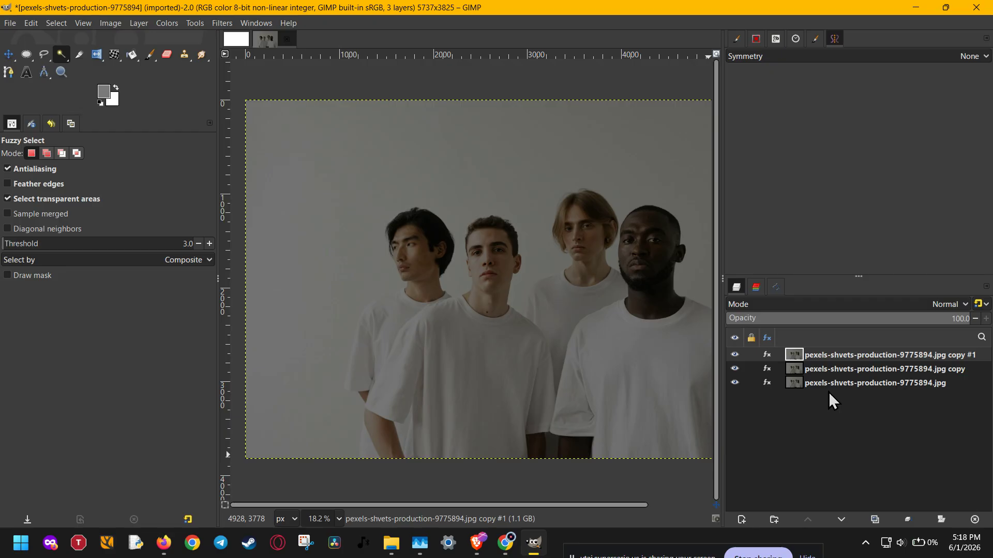
Step: Open Levels on the topmost duplicate layer and try a black input level of 17 before restoring it to 0
{"action": "left_click_drag", "start_coordinate": [499, 254], "coordinate": [447, 249]}
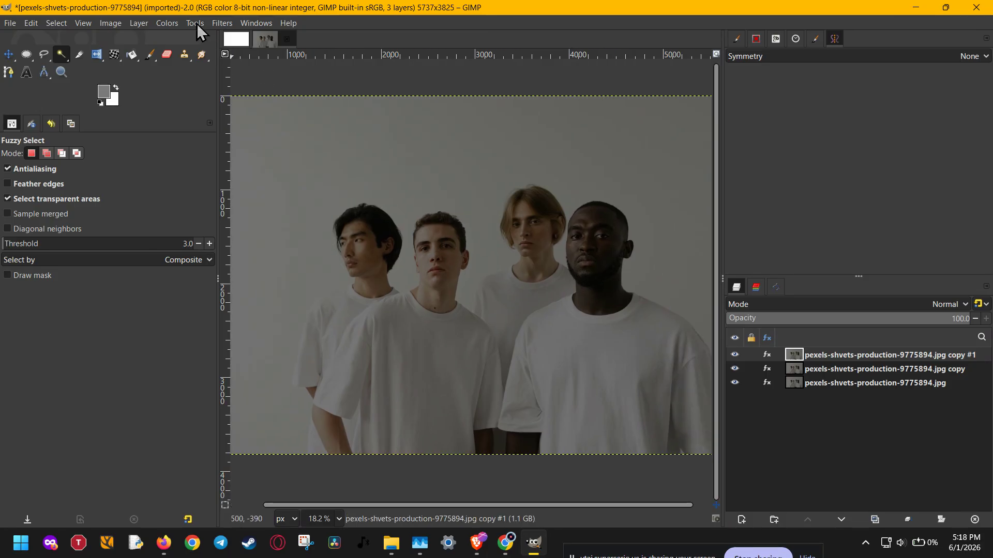
{"action": "left_click", "coordinate": [172, 21]}
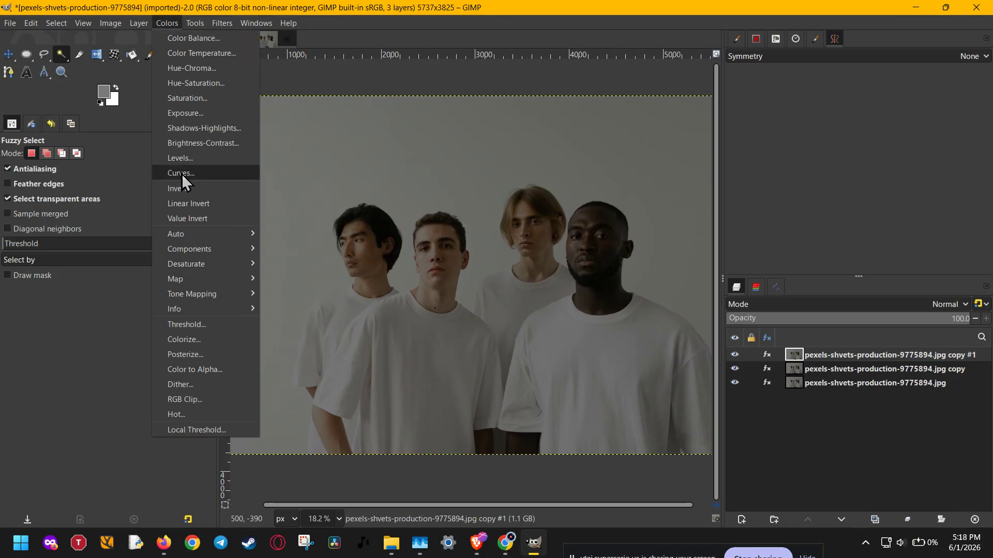
{"action": "left_click", "coordinate": [181, 159]}
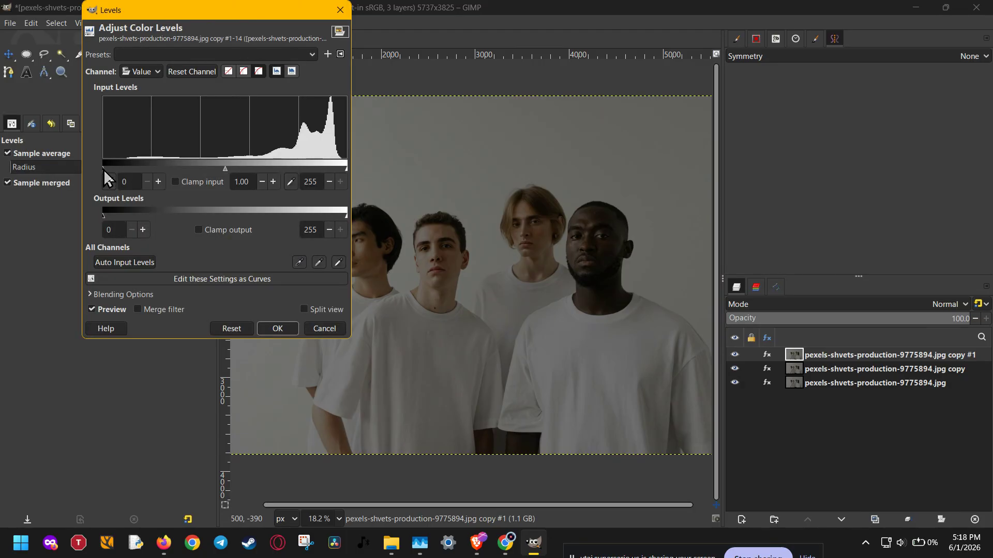
{"action": "left_click_drag", "start_coordinate": [103, 171], "coordinate": [118, 168]}
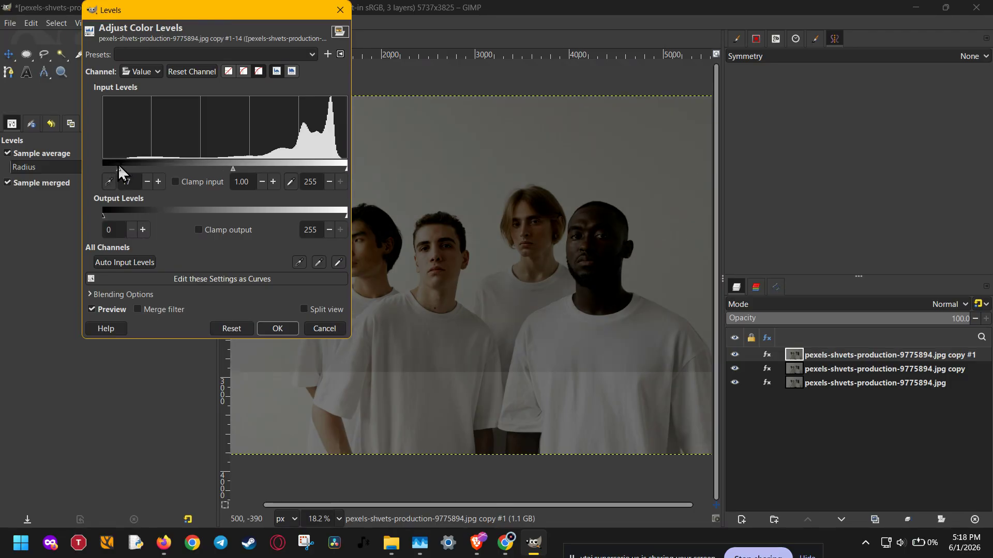
{"action": "left_click_drag", "start_coordinate": [118, 171], "coordinate": [97, 172]}
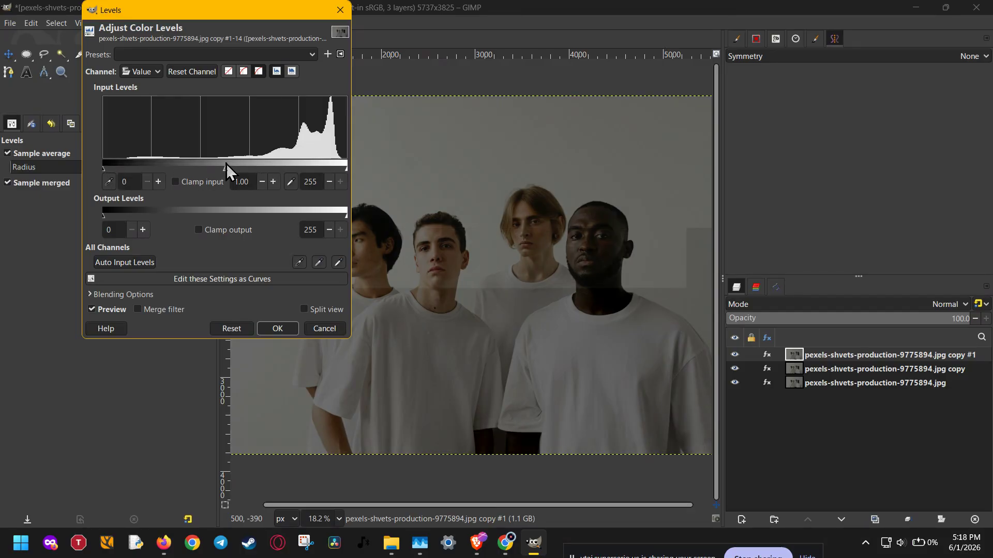
Step: Brighten the topmost duplicate in Levels by setting the gamma to 1.56 and the white input level to 240
{"action": "left_click_drag", "start_coordinate": [225, 163], "coordinate": [169, 165]}
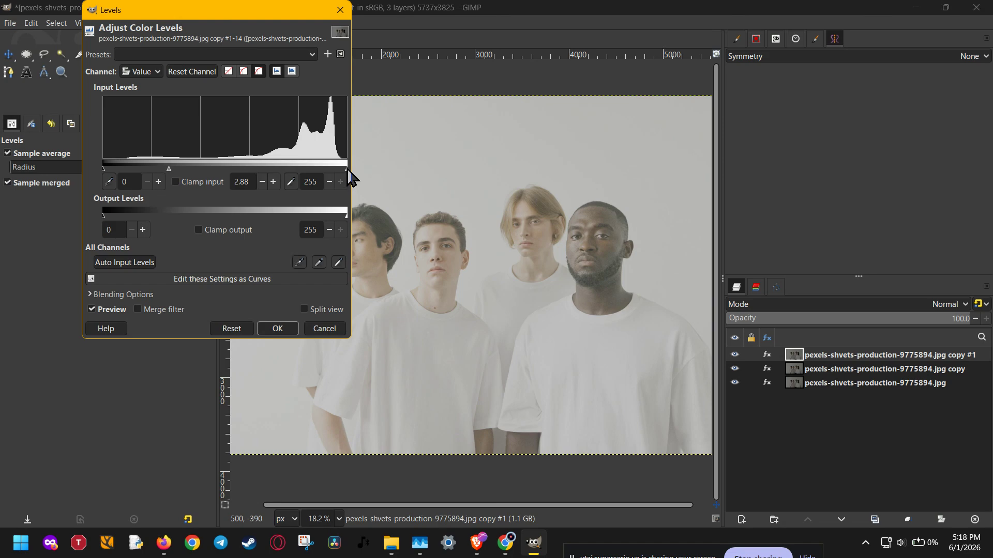
{"action": "left_click_drag", "start_coordinate": [346, 167], "coordinate": [336, 165]}
{"action": "left_click_drag", "start_coordinate": [170, 169], "coordinate": [189, 169]}
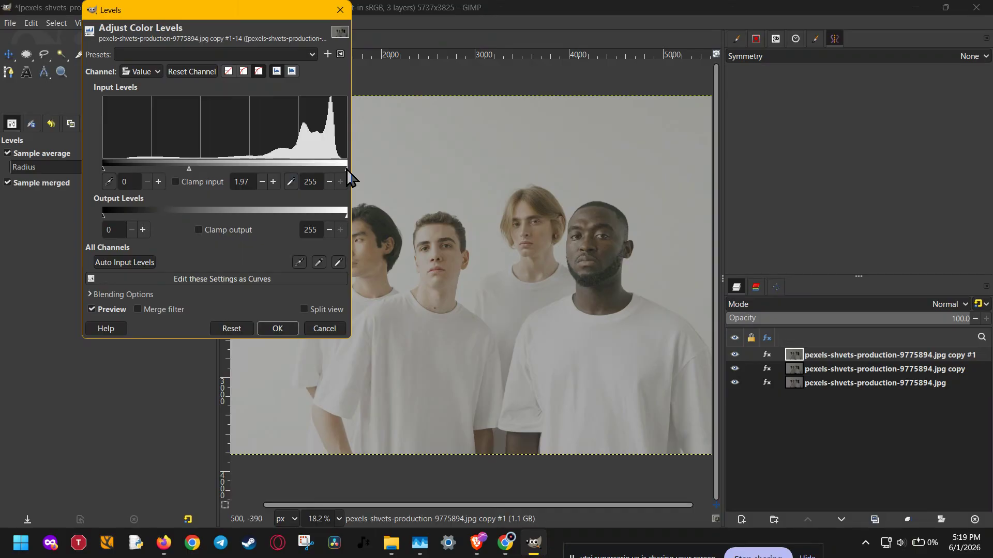
{"action": "mouse_move", "coordinate": [346, 170]}
{"action": "left_mouse_down"}
{"action": "mouse_move", "coordinate": [313, 171]}
{"action": "mouse_move", "coordinate": [334, 171]}
{"action": "left_mouse_up"}
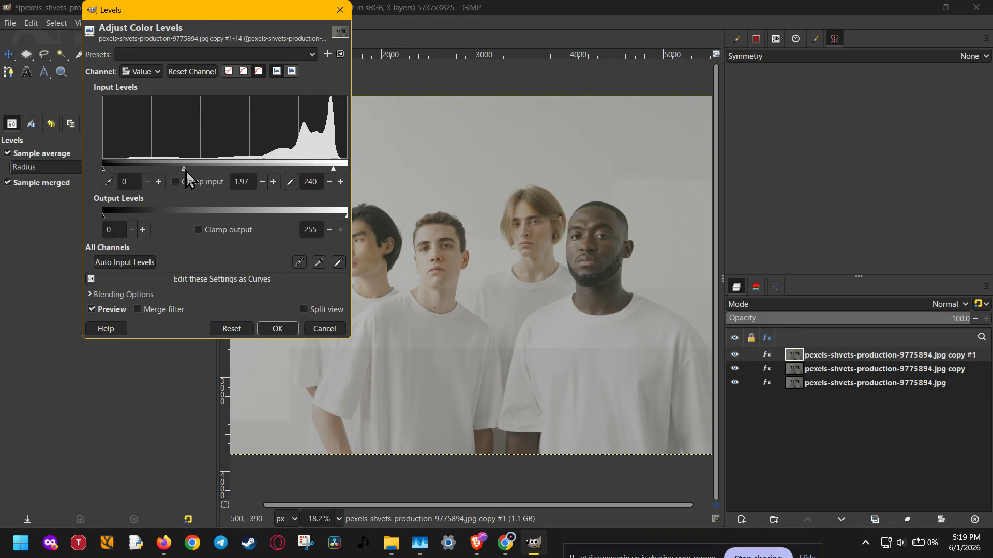
{"action": "left_click_drag", "start_coordinate": [187, 171], "coordinate": [205, 171]}
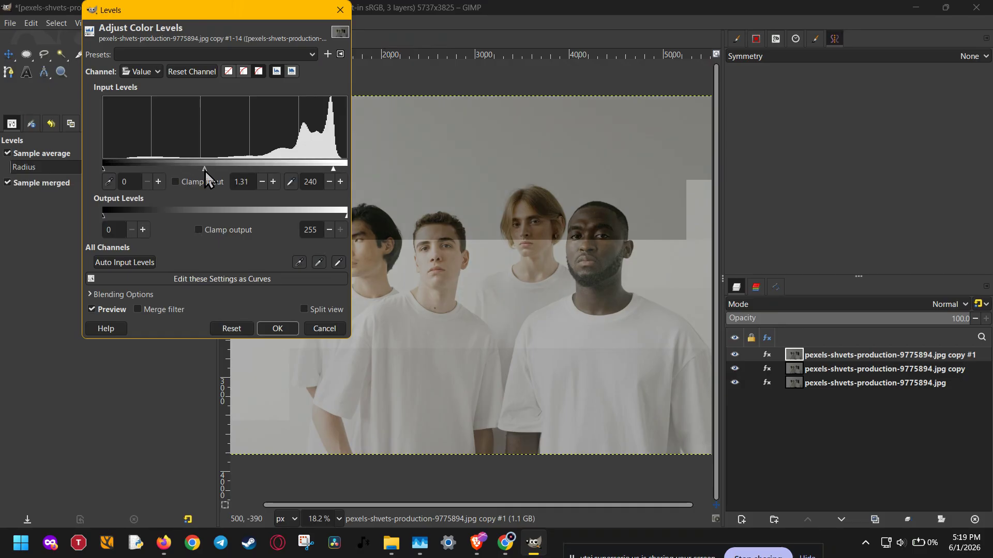
{"action": "left_click_drag", "start_coordinate": [204, 170], "coordinate": [196, 170]}
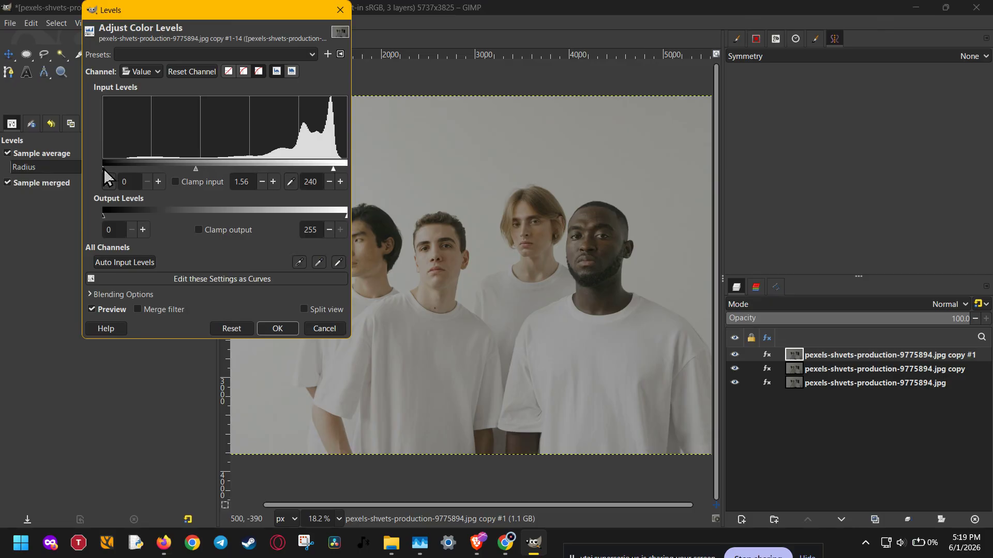
Step: Set the input levels to black 15, gamma 1.31 and white 152, and apply the Levels adjustment
{"action": "left_click_drag", "start_coordinate": [104, 168], "coordinate": [118, 170]}
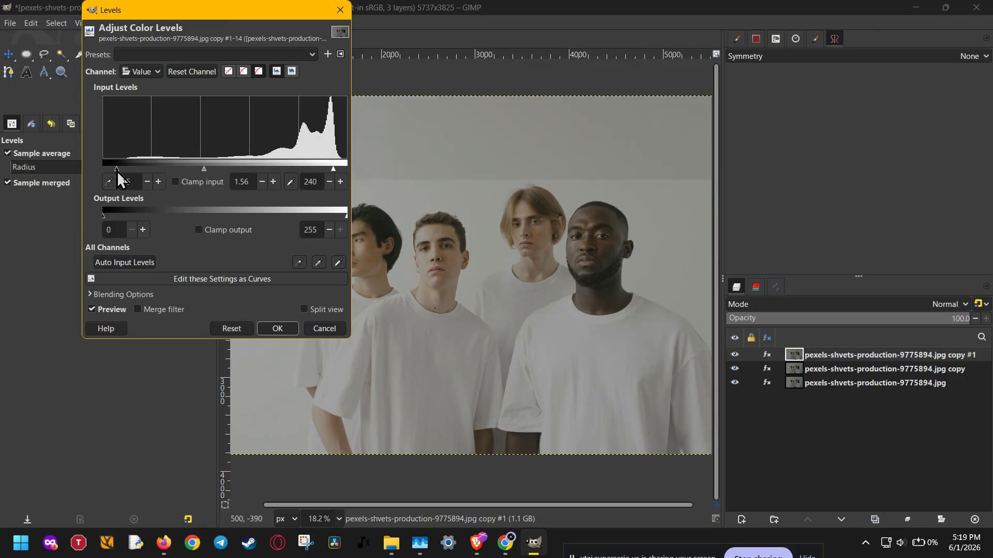
{"action": "left_click_drag", "start_coordinate": [204, 169], "coordinate": [193, 169]}
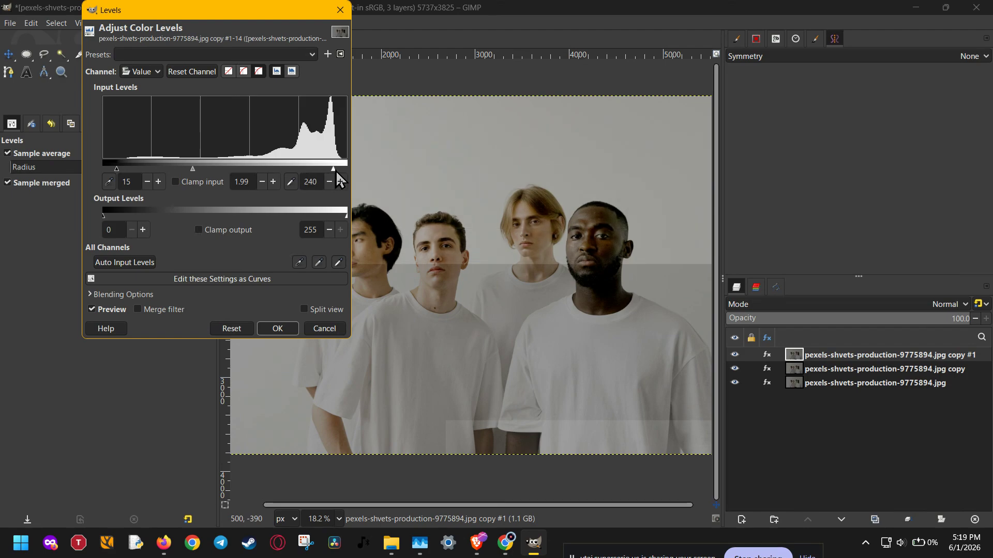
{"action": "left_click_drag", "start_coordinate": [335, 168], "coordinate": [300, 165]}
{"action": "left_click_drag", "start_coordinate": [180, 166], "coordinate": [197, 169]}
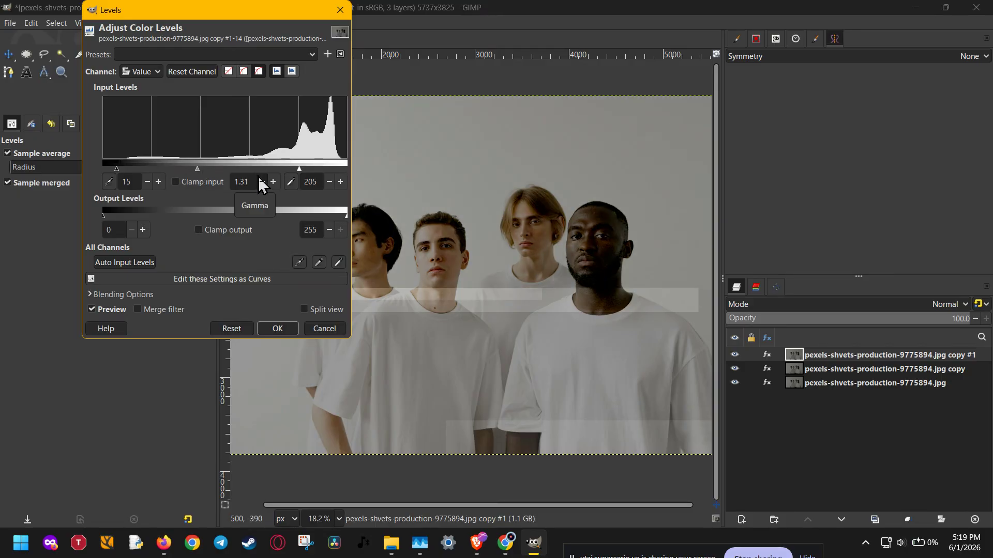
{"action": "left_click_drag", "start_coordinate": [299, 168], "coordinate": [249, 168]}
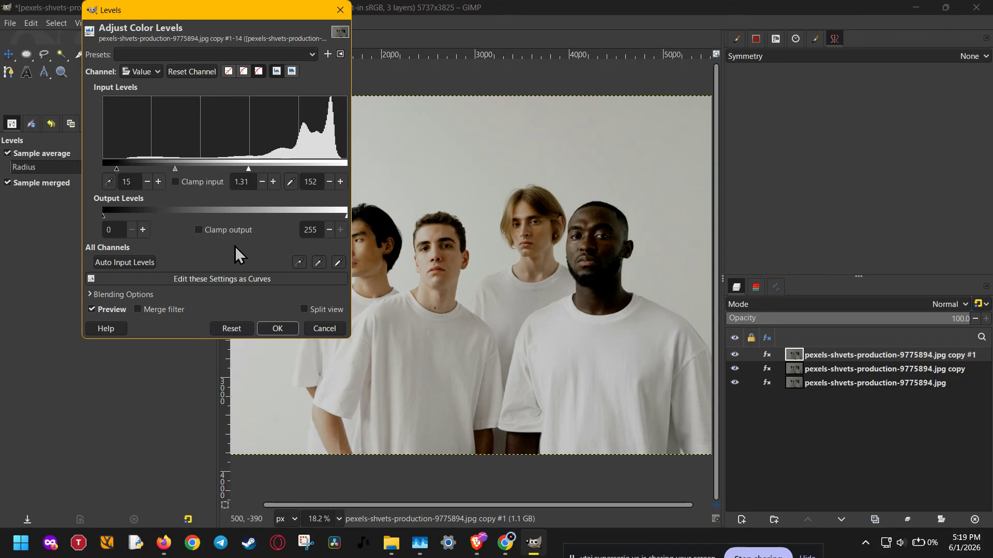
{"action": "left_click", "coordinate": [263, 329]}
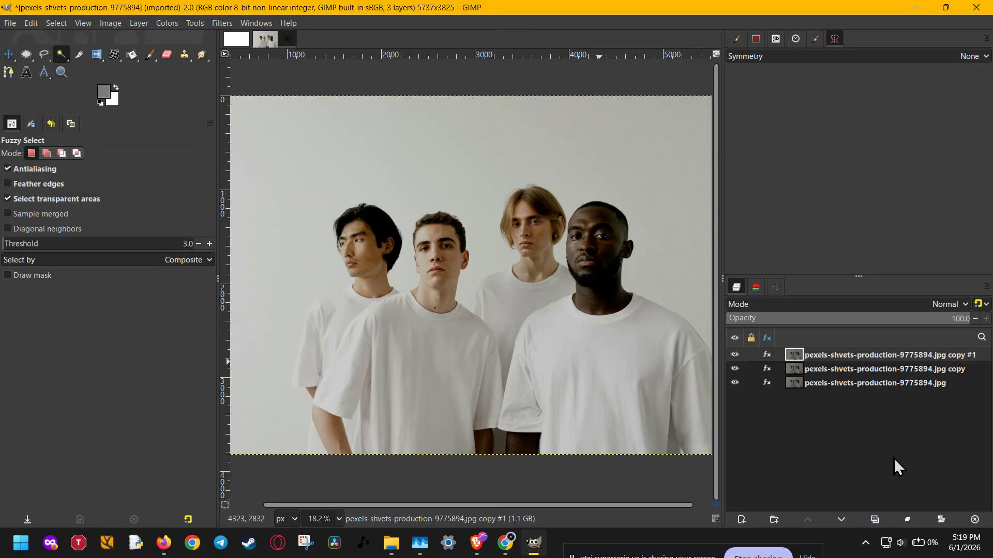
Step: Delete the Levels-adjusted layer and brighten the remaining copy with Curves, raising the value curve's midpoint to input 128, output 223
{"action": "left_click", "coordinate": [974, 520]}
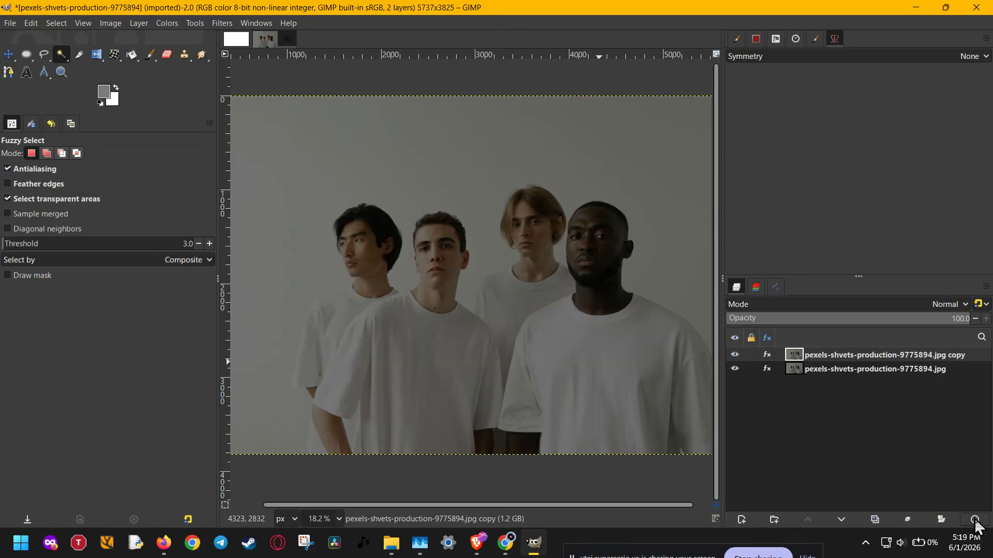
{"action": "left_click", "coordinate": [171, 26]}
{"action": "left_click", "coordinate": [191, 168]}
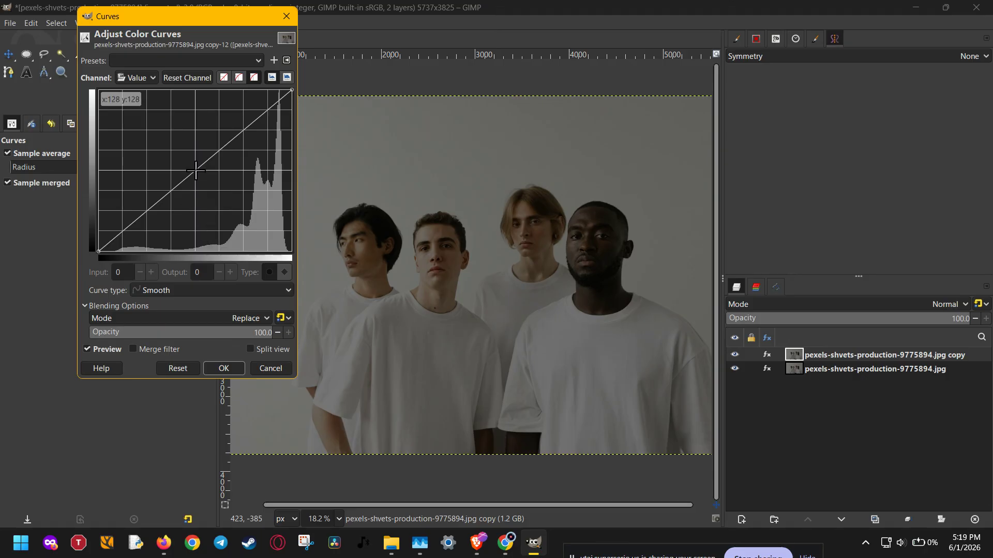
{"action": "left_click_drag", "start_coordinate": [195, 170], "coordinate": [196, 141]}
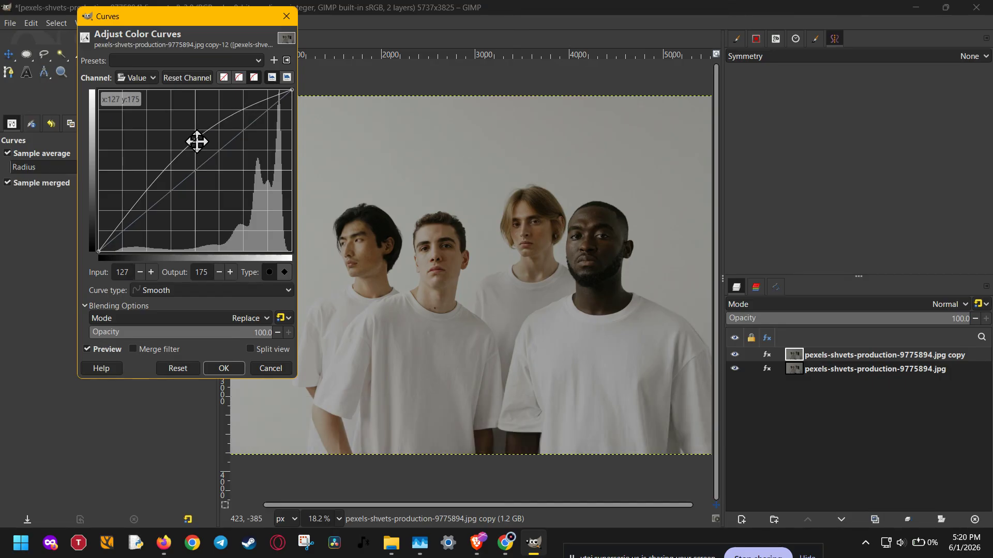
{"action": "left_click_drag", "start_coordinate": [197, 139], "coordinate": [196, 113]}
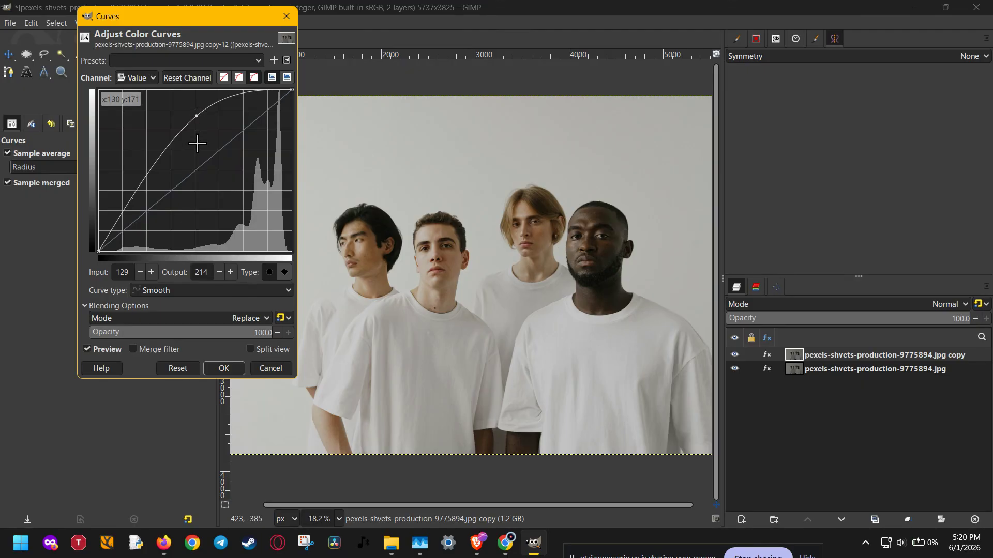
{"action": "left_click_drag", "start_coordinate": [198, 118], "coordinate": [201, 102]}
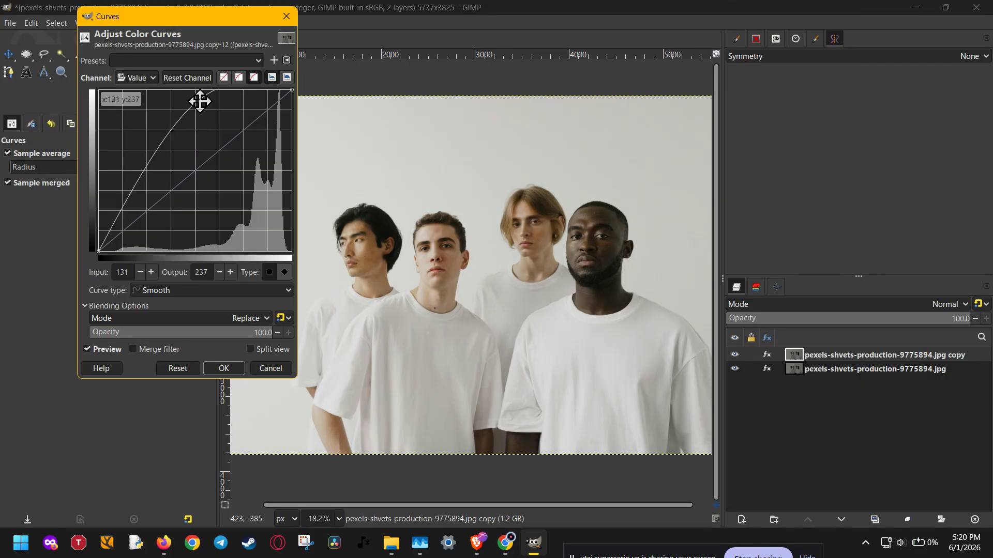
{"action": "left_click_drag", "start_coordinate": [200, 100], "coordinate": [196, 111]}
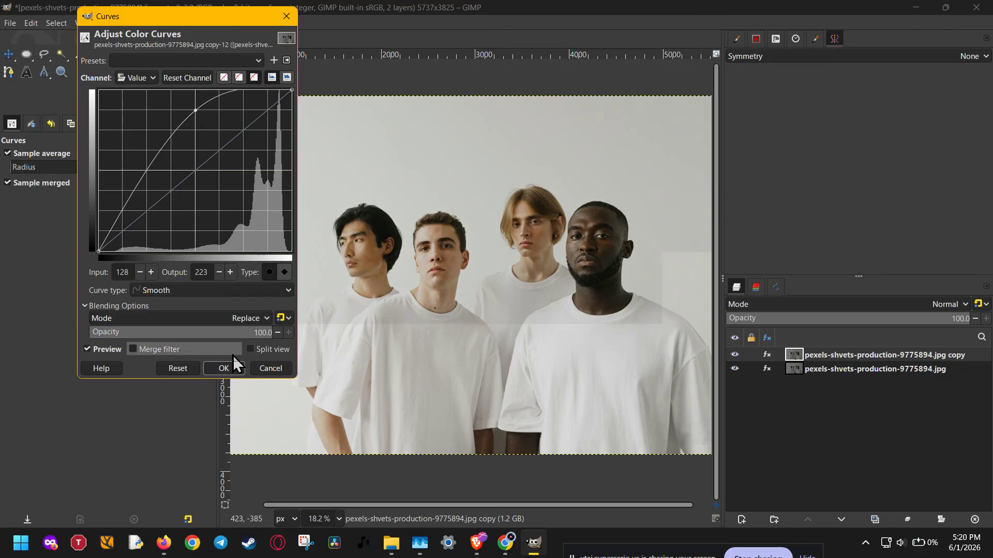
{"action": "left_click", "coordinate": [223, 368]}
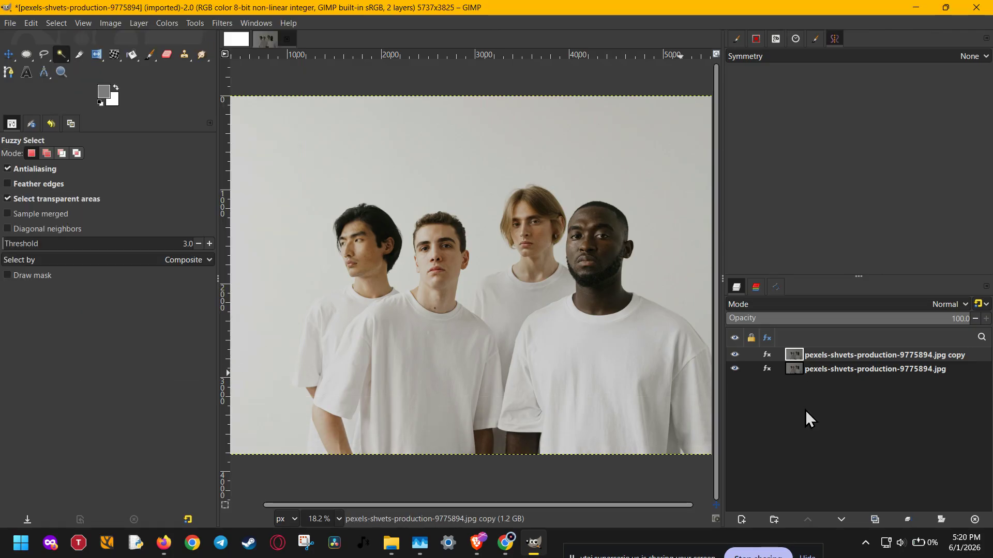
Step: Delete the Curves-adjusted copy and duplicate the original photo layer
{"action": "left_click", "coordinate": [975, 519]}
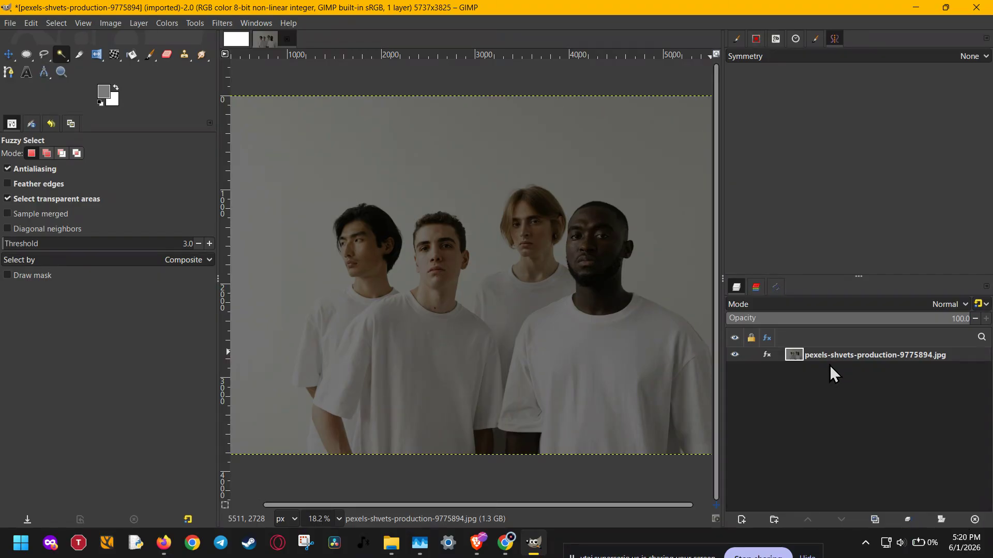
{"action": "left_click", "coordinate": [876, 517]}
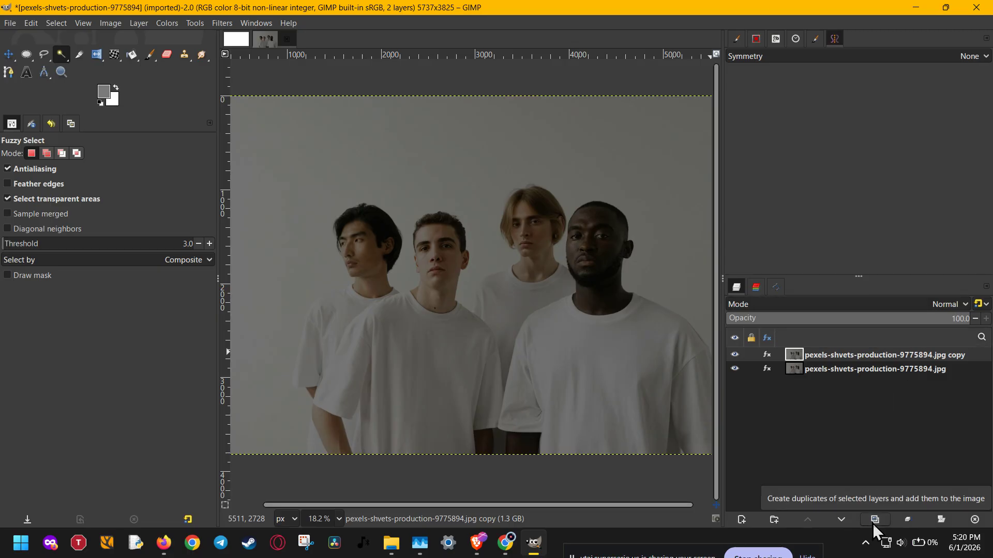
{"action": "right_click", "coordinate": [873, 355]}
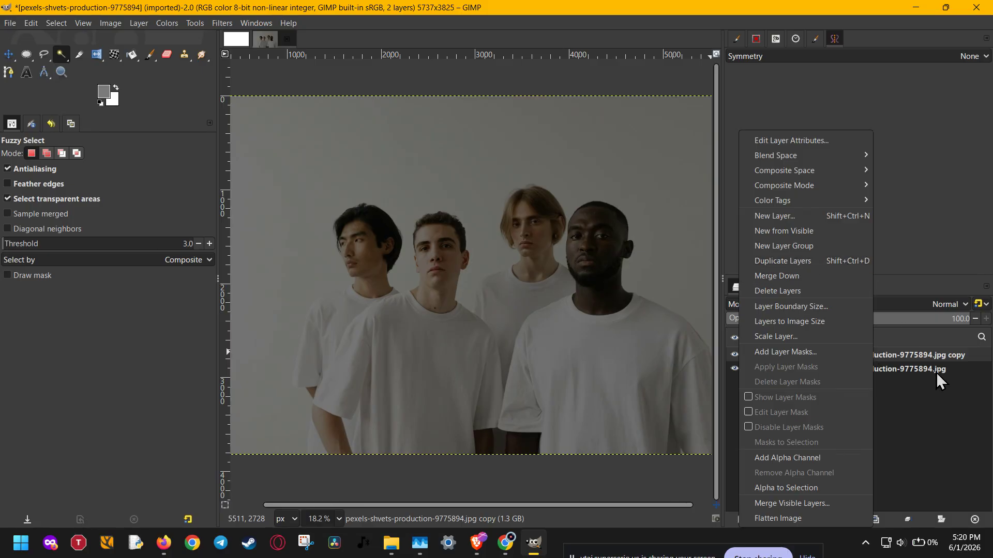
{"action": "left_click", "coordinate": [940, 389]}
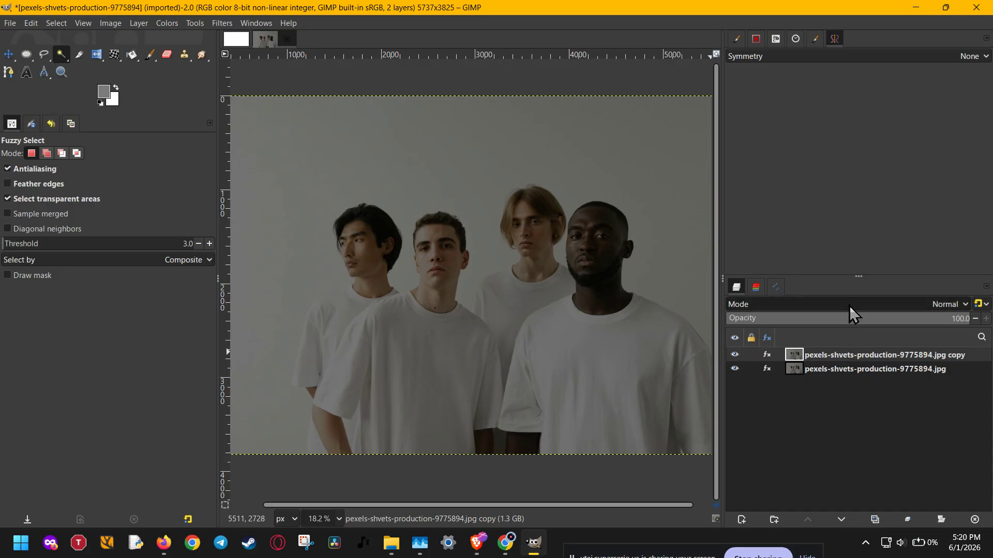
Step: Set the duplicate layer's blend mode to Screen and try 29 opacity before returning it to 100
{"action": "scroll", "coordinate": [849, 306], "scroll_direction": "down", "scroll_amount": 1}
{"action": "scroll", "coordinate": [849, 306], "scroll_direction": "up", "scroll_amount": 1}
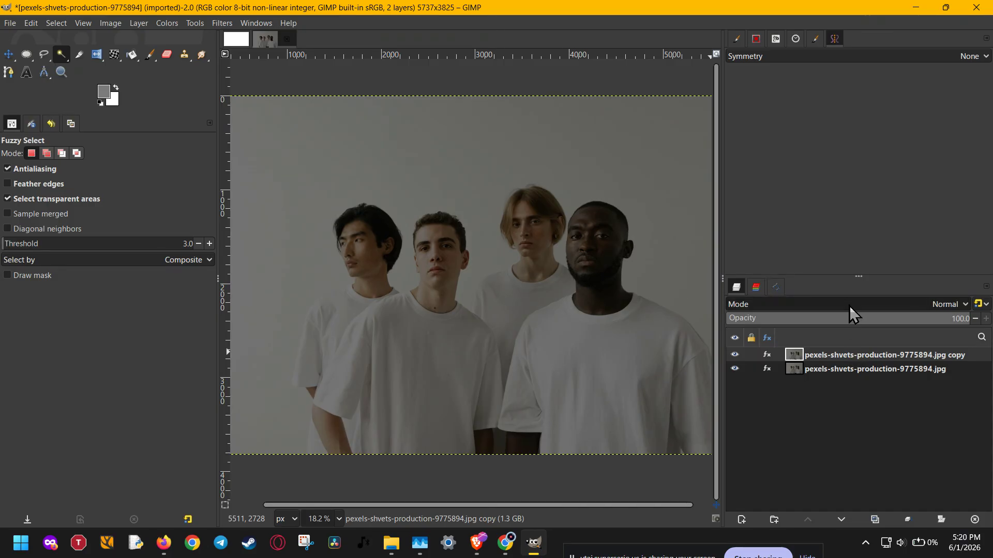
{"action": "left_click", "coordinate": [849, 306]}
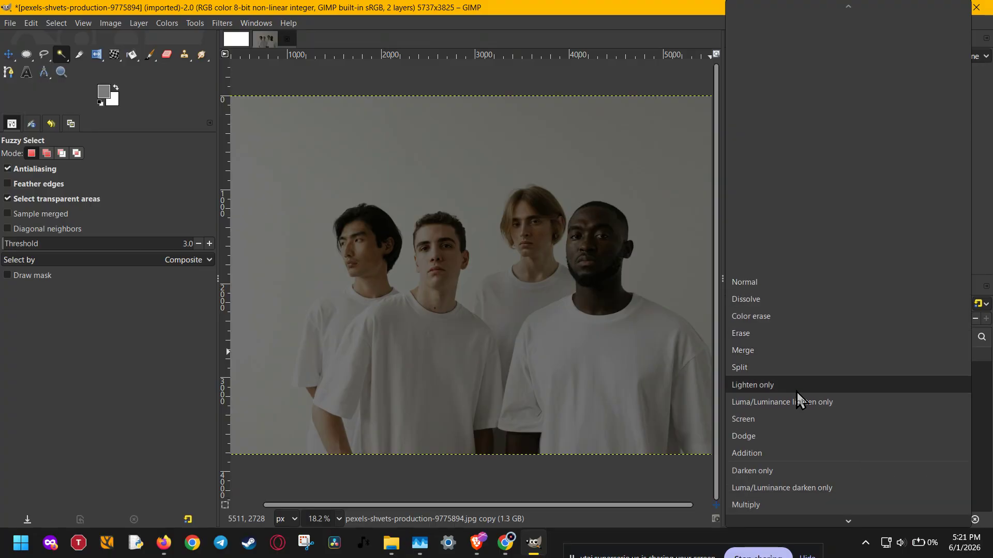
{"action": "left_click", "coordinate": [765, 426]}
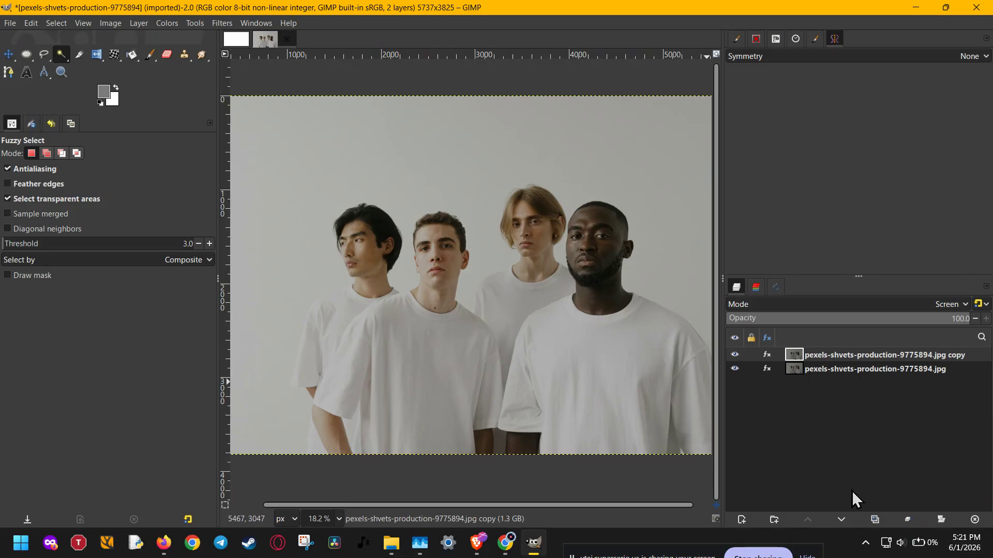
{"action": "left_click", "coordinate": [797, 320]}
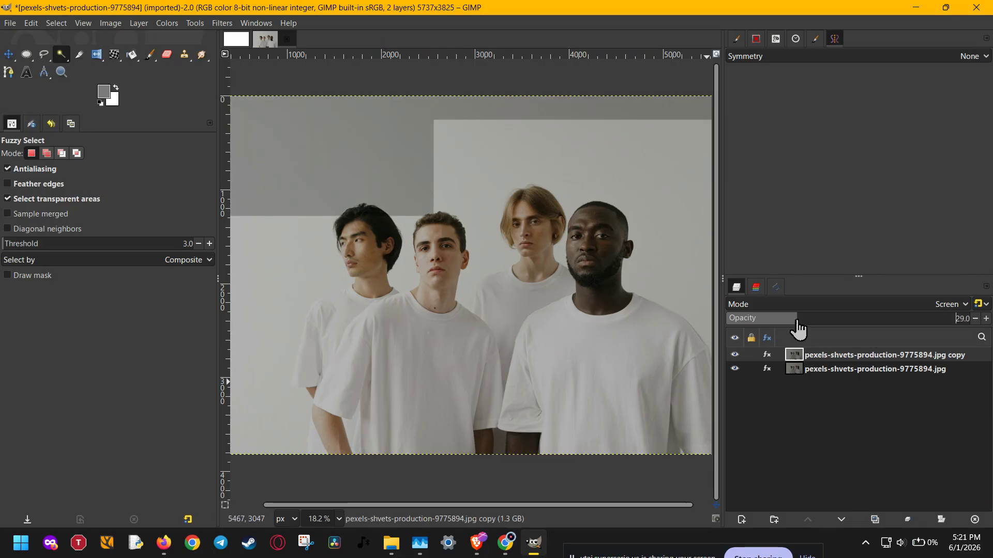
{"action": "left_click_drag", "start_coordinate": [842, 324], "coordinate": [986, 332]}
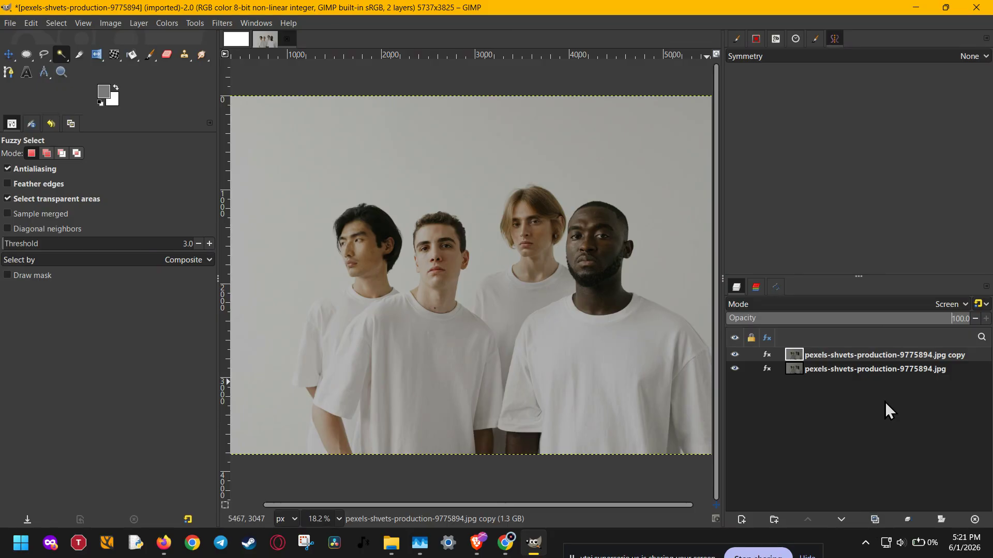
Step: Duplicate the Screen-mode layer three times to brighten the photo further
{"action": "right_click", "coordinate": [895, 355]}
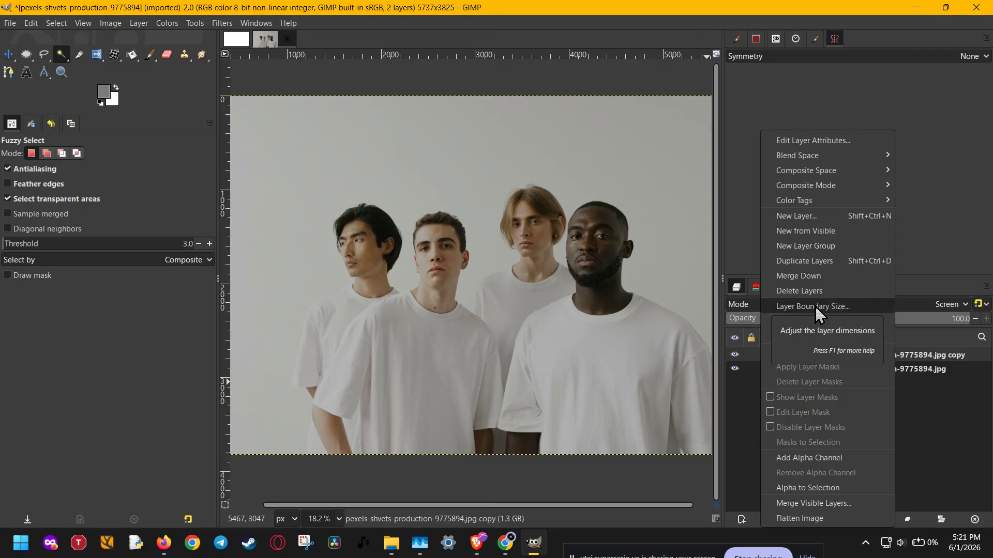
{"action": "left_click", "coordinate": [832, 261]}
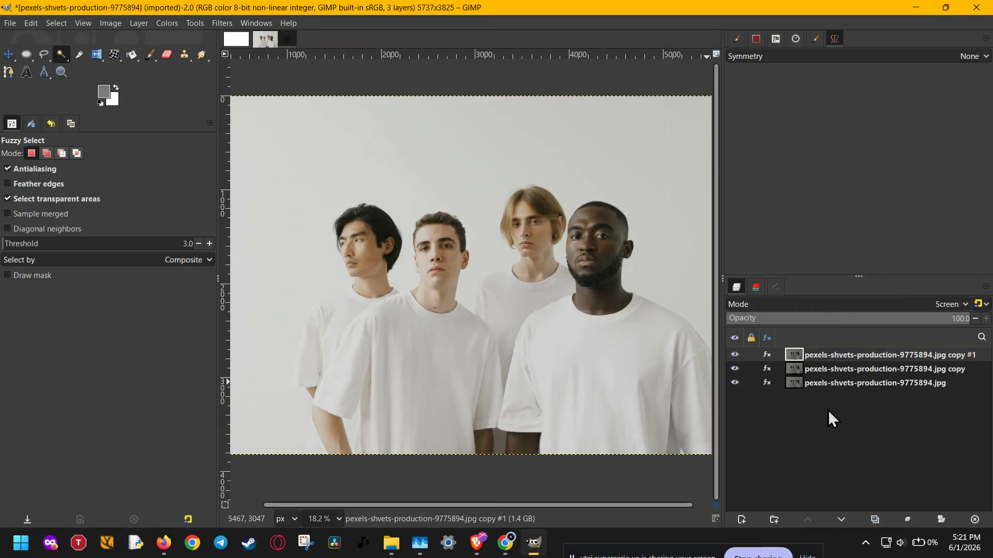
{"action": "left_click", "coordinate": [873, 520]}
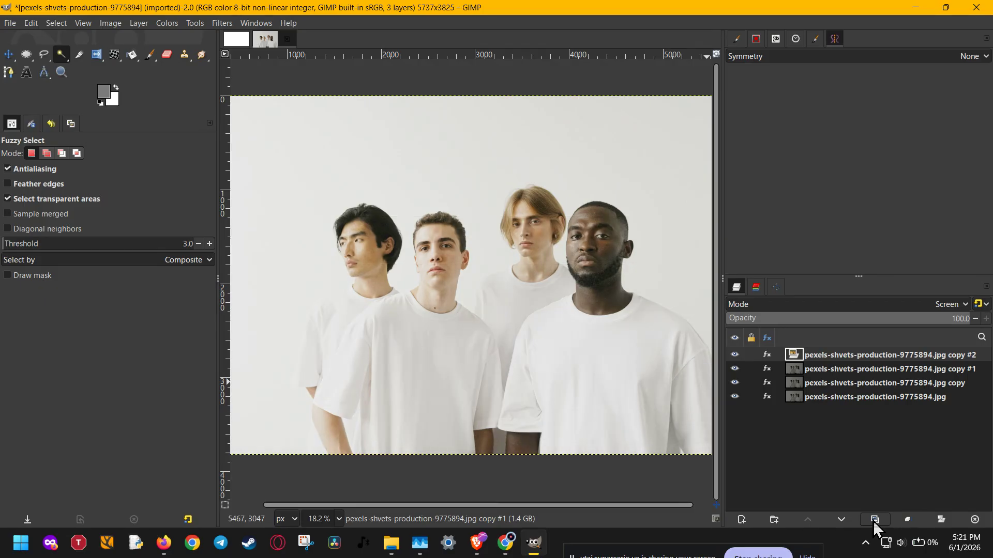
{"action": "left_click", "coordinate": [873, 520]}
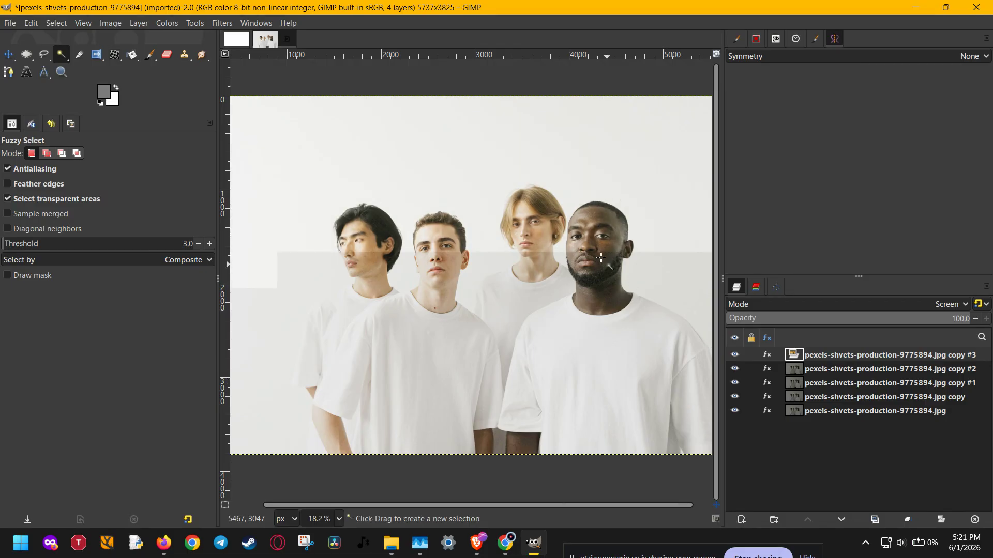
Step: Delete the three extra Screen-mode duplicates, copy #3, #2 and #1, keeping one copy above the original photo layer
{"action": "scroll", "coordinate": [601, 257], "scroll_direction": "up", "scroll_amount": 3}
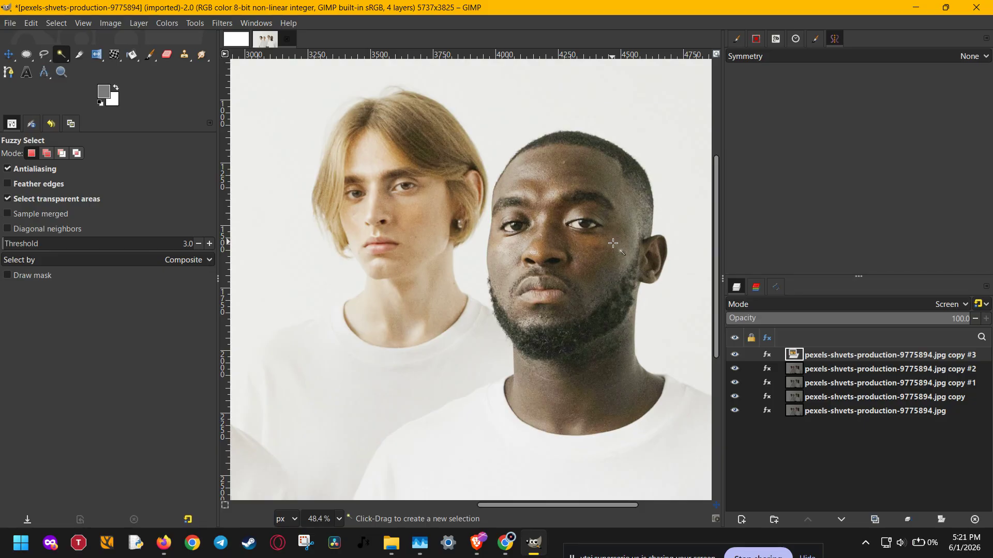
{"action": "scroll", "coordinate": [612, 243], "scroll_direction": "up", "scroll_amount": 2}
{"action": "left_click_drag", "start_coordinate": [358, 194], "coordinate": [395, 231]}
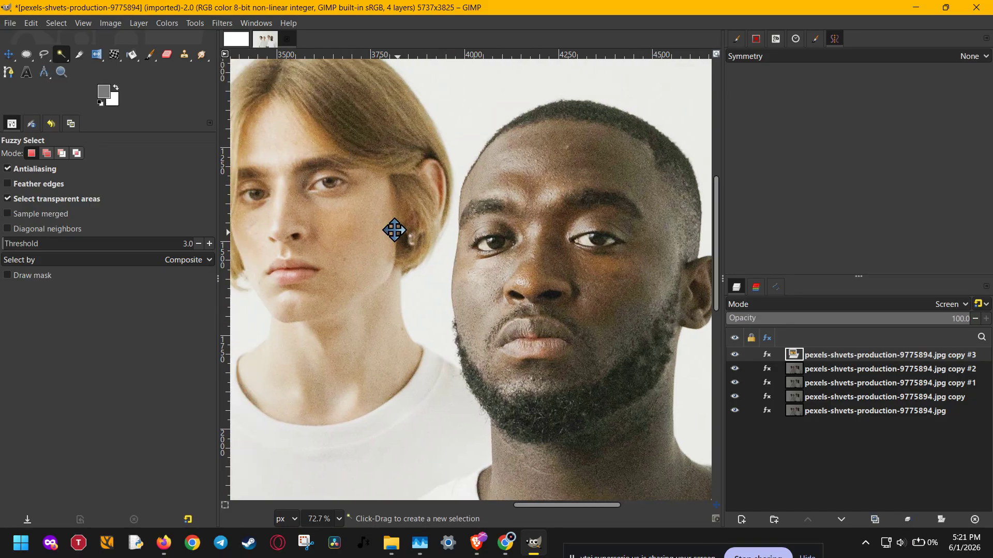
{"action": "left_click", "coordinate": [975, 520]}
{"action": "left_click", "coordinate": [974, 519]}
{"action": "left_click", "coordinate": [976, 520]}
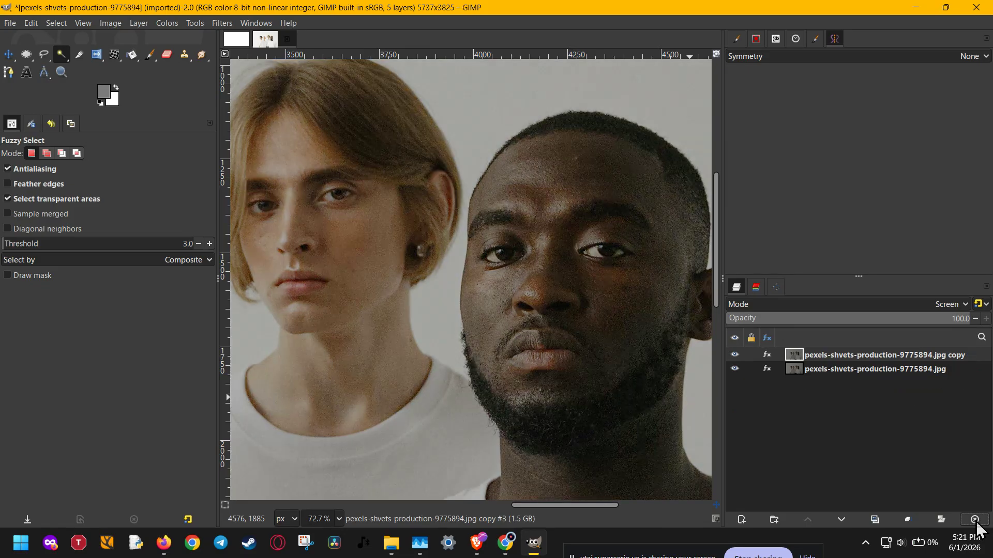
{"action": "left_click", "coordinate": [164, 23]}
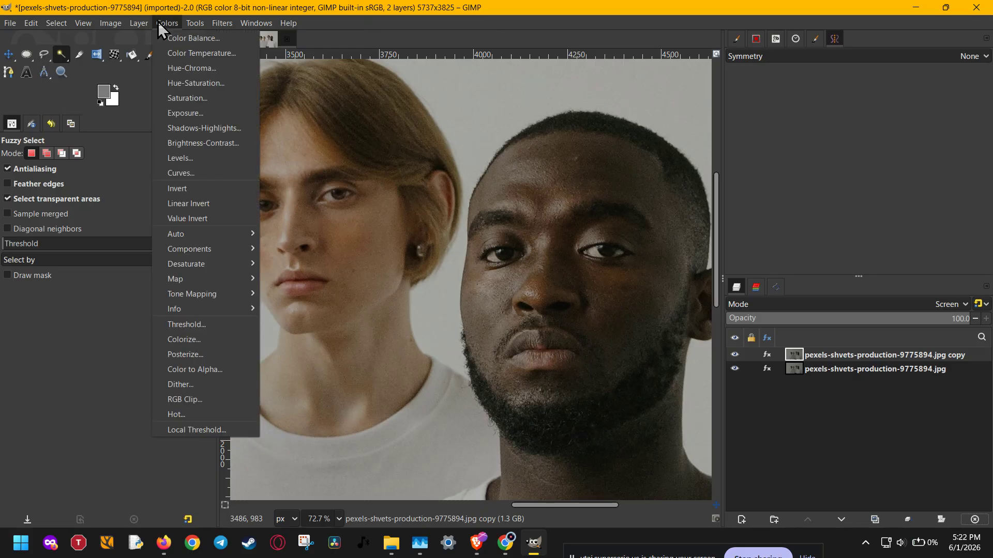
{"action": "left_click", "coordinate": [171, 159]}
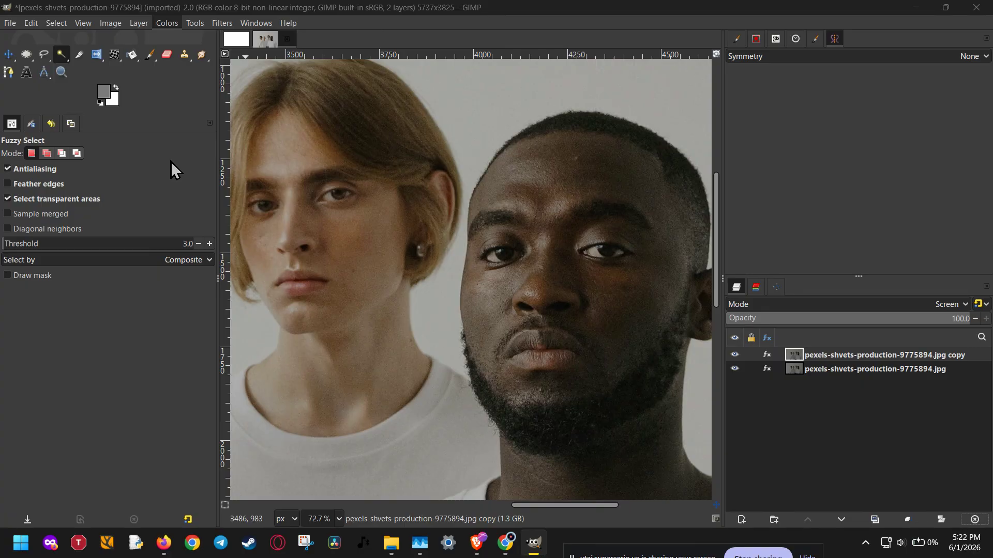
{"action": "left_click", "coordinate": [337, 8]}
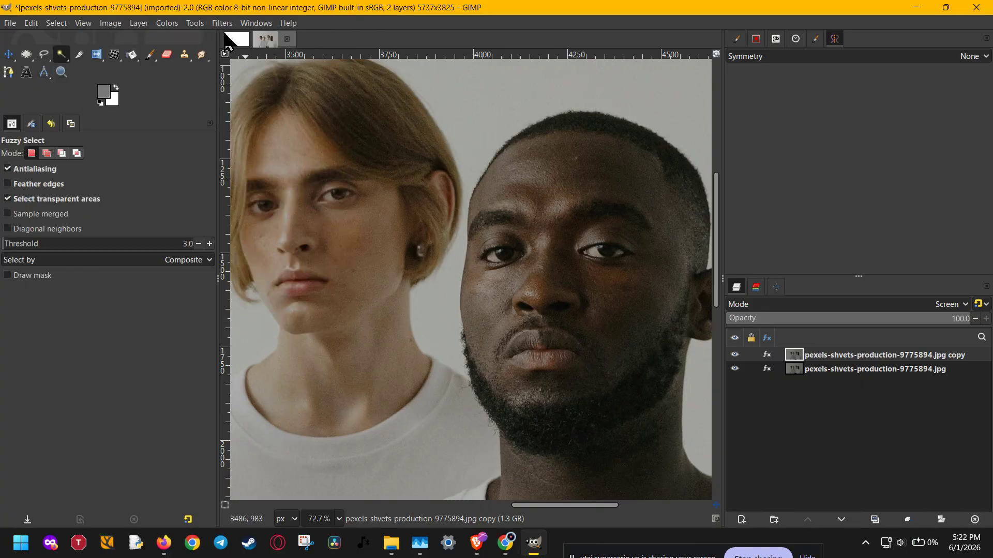
Step: Start an Exposure adjustment on the remaining Screen-mode copy and raise the exposure to about 2.038
{"action": "left_click", "coordinate": [172, 23]}
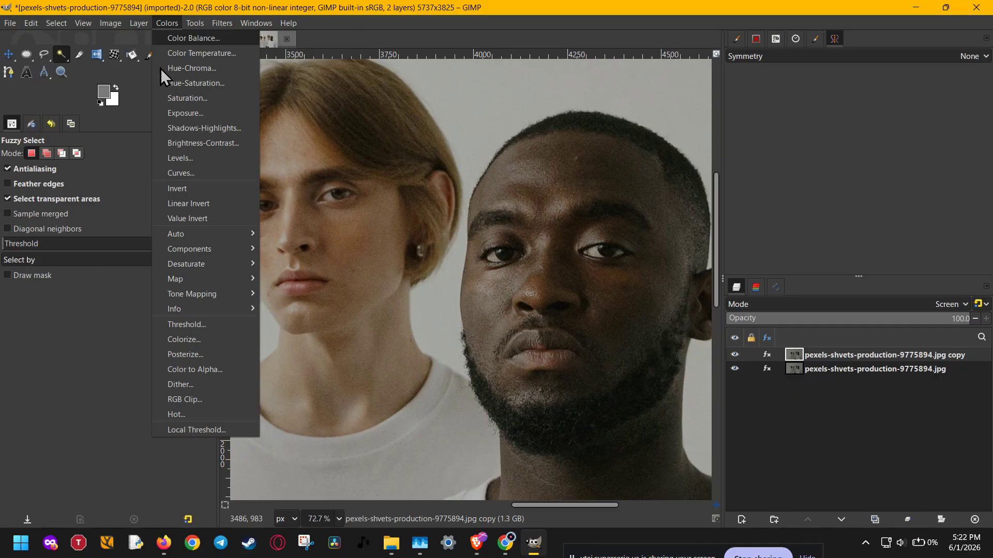
{"action": "left_click", "coordinate": [204, 113]}
{"action": "scroll", "coordinate": [508, 264], "scroll_direction": "down", "scroll_amount": 5}
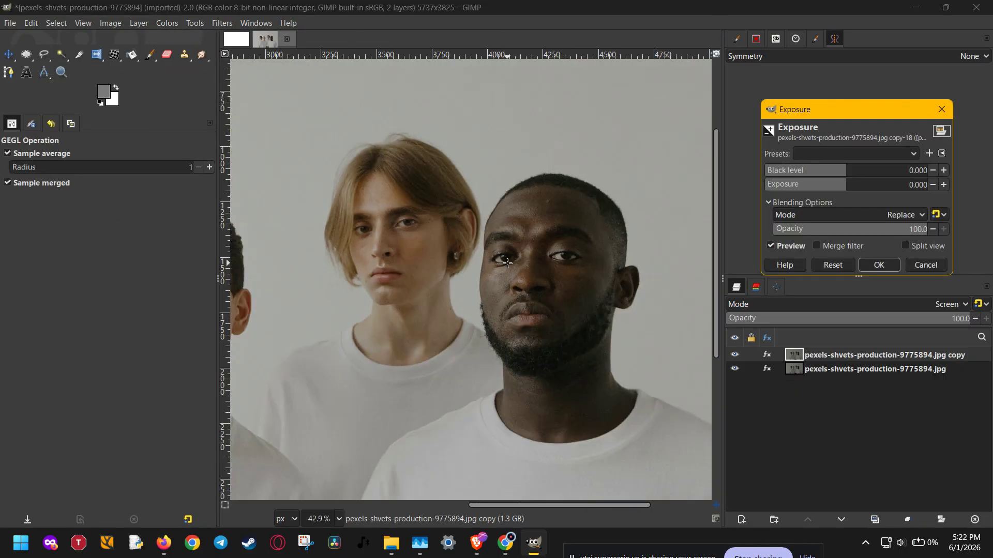
{"action": "left_click", "coordinate": [863, 185]}
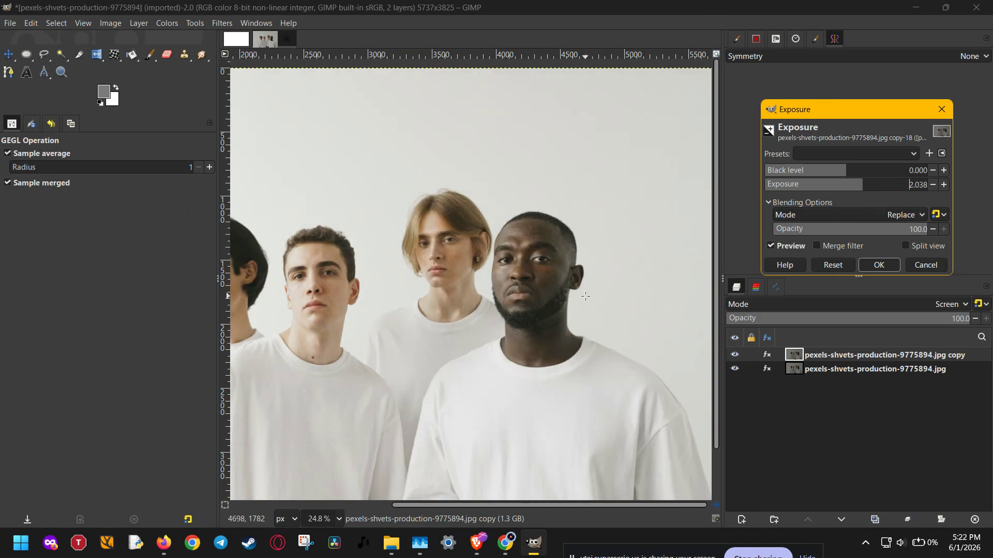
{"action": "scroll", "coordinate": [586, 296], "scroll_direction": "down", "scroll_amount": 1}
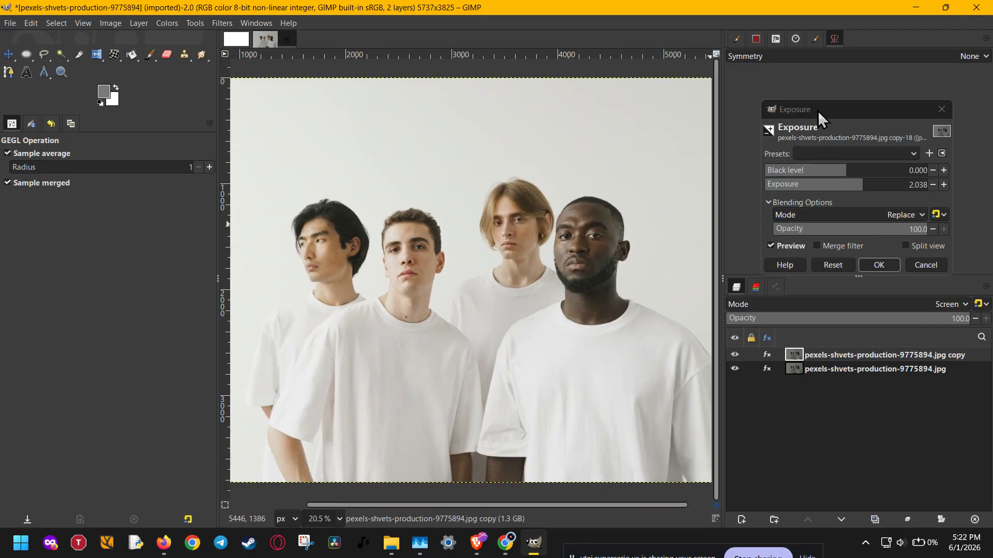
Step: Try exposure values of 3.185, 0.318 and 2.994, settle on 2.611, apply the adjustment and return to the Fuzzy Select tool
{"action": "left_click_drag", "start_coordinate": [818, 111], "coordinate": [610, 123]}
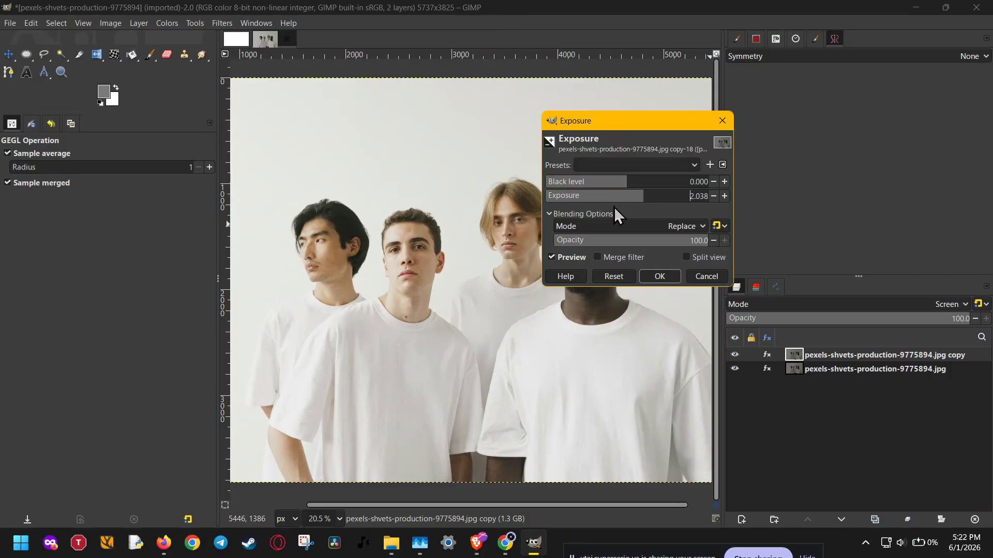
{"action": "left_click", "coordinate": [653, 195]}
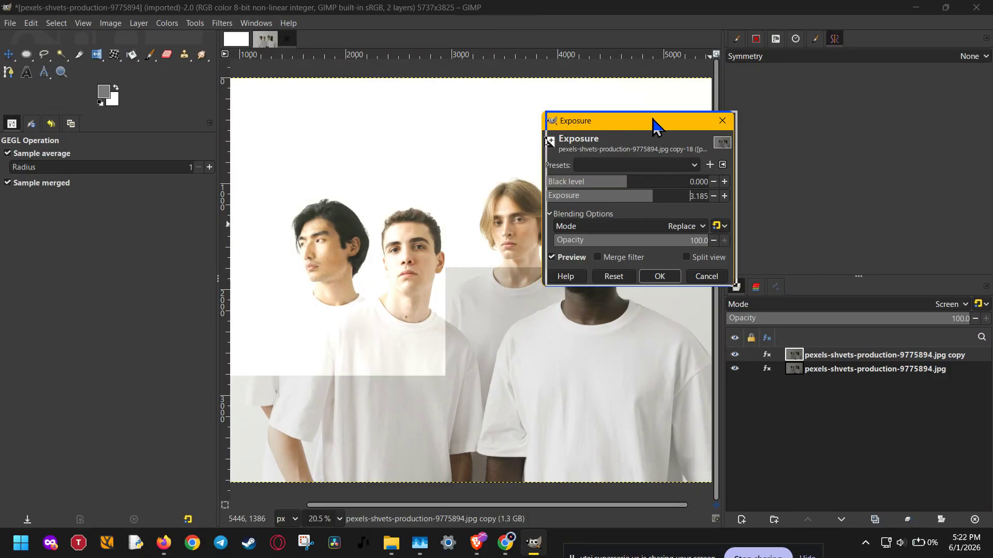
{"action": "left_click_drag", "start_coordinate": [654, 125], "coordinate": [760, 119]}
{"action": "left_click", "coordinate": [742, 196]}
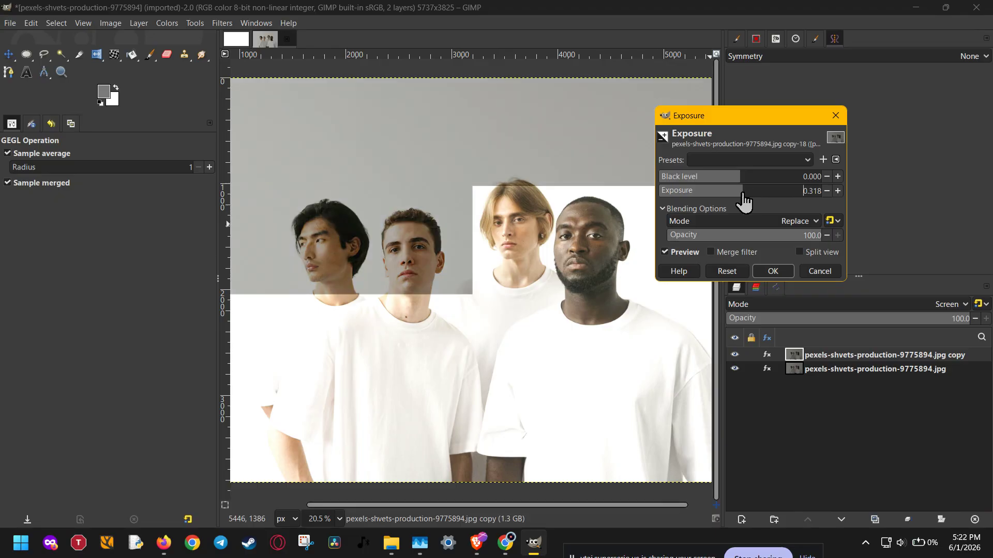
{"action": "left_click", "coordinate": [756, 193]}
{"action": "left_click", "coordinate": [765, 194]}
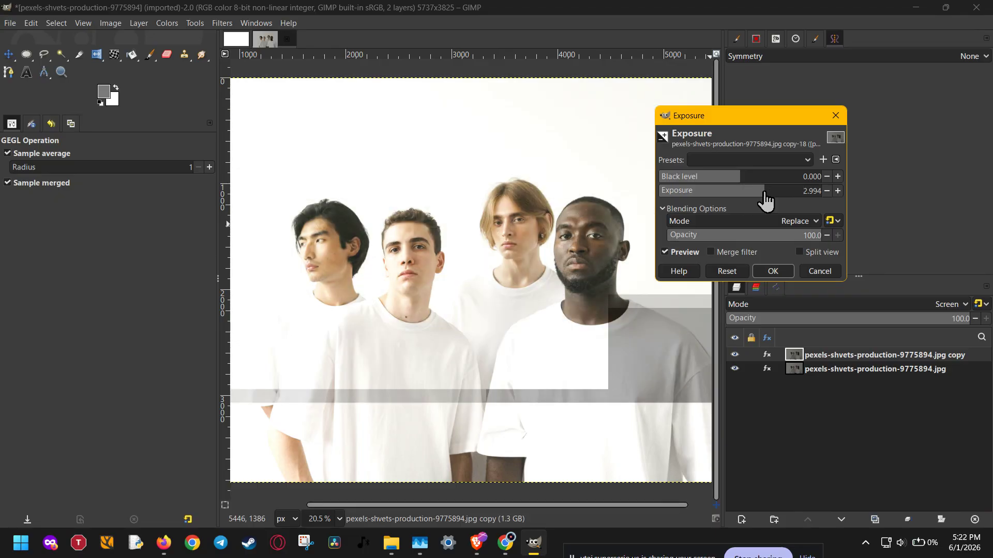
{"action": "left_click", "coordinate": [759, 194]}
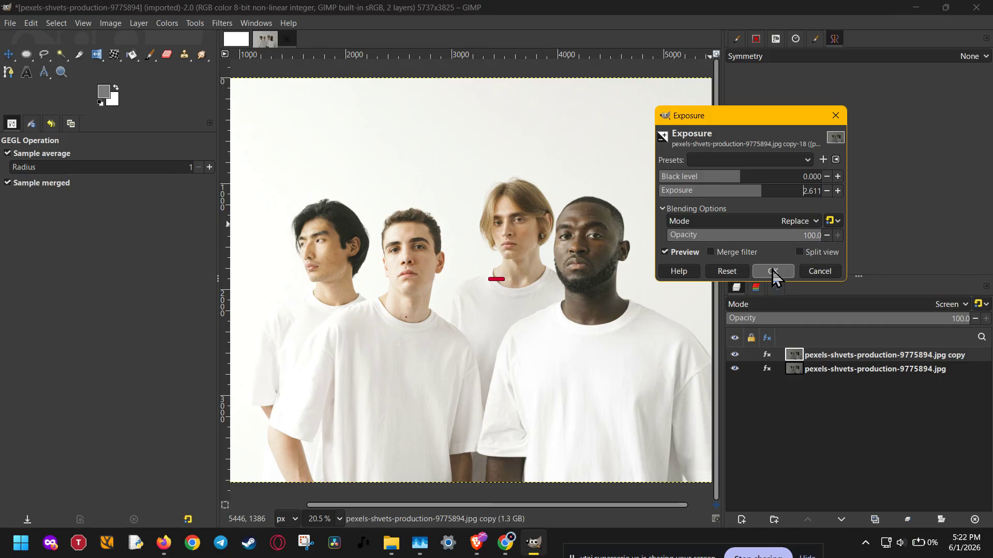
{"action": "left_click", "coordinate": [774, 272]}
{"action": "key", "text": "u"}
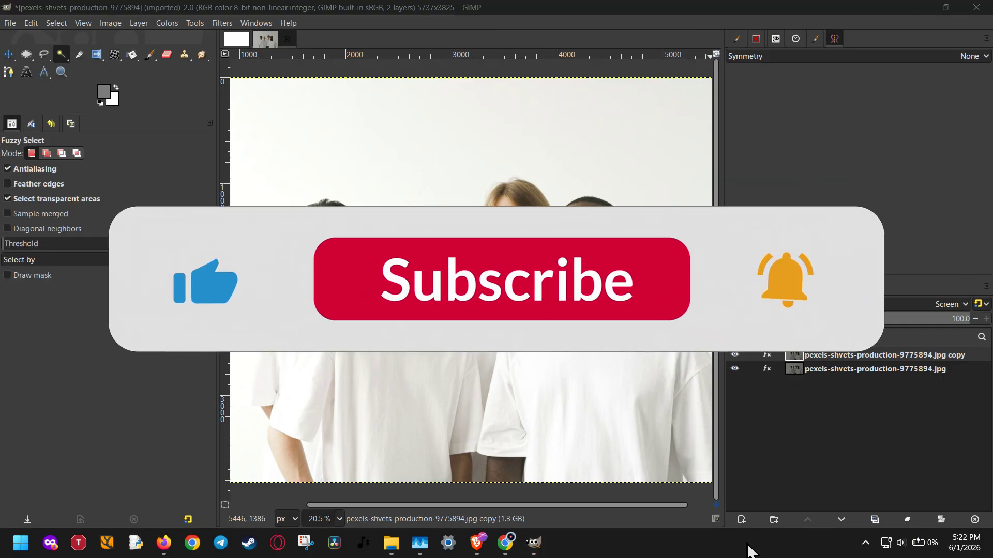